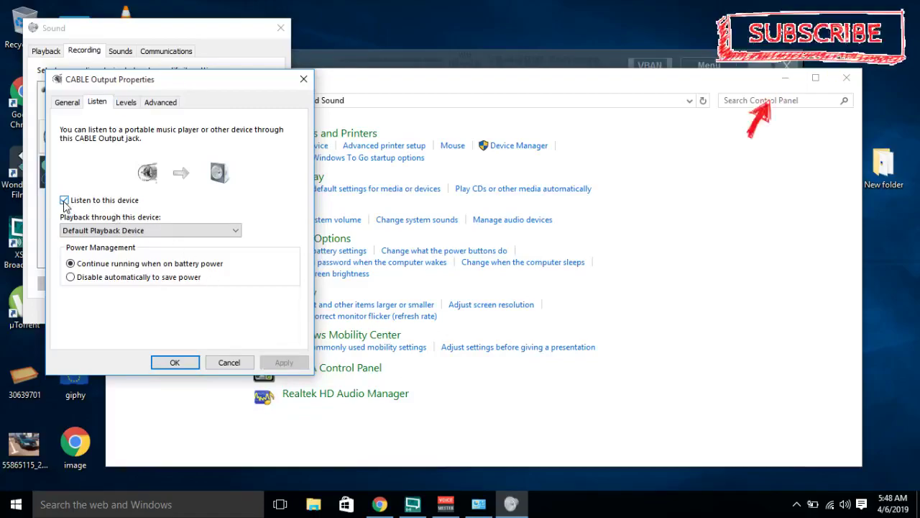
- Turn off Listen to this device for CABLE Output, apply it and close the sound settings
click(64, 200)
click(284, 362)
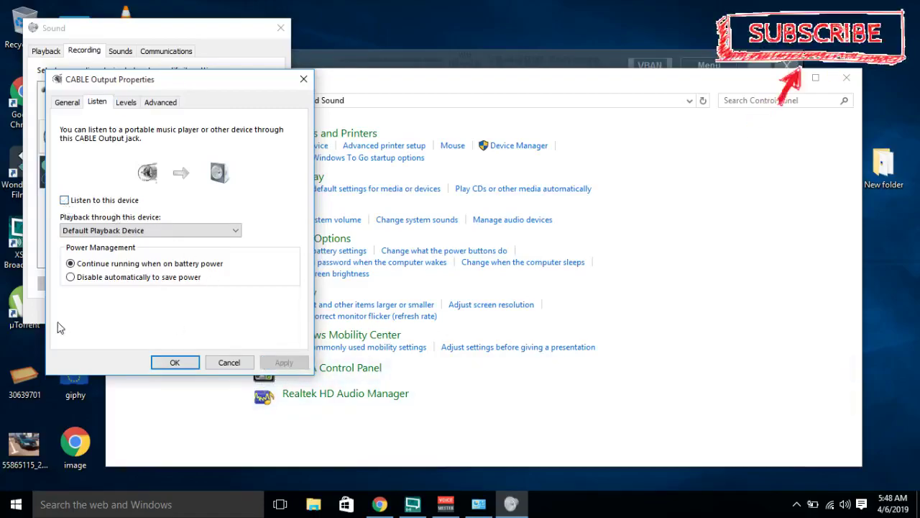
click(175, 362)
click(152, 313)
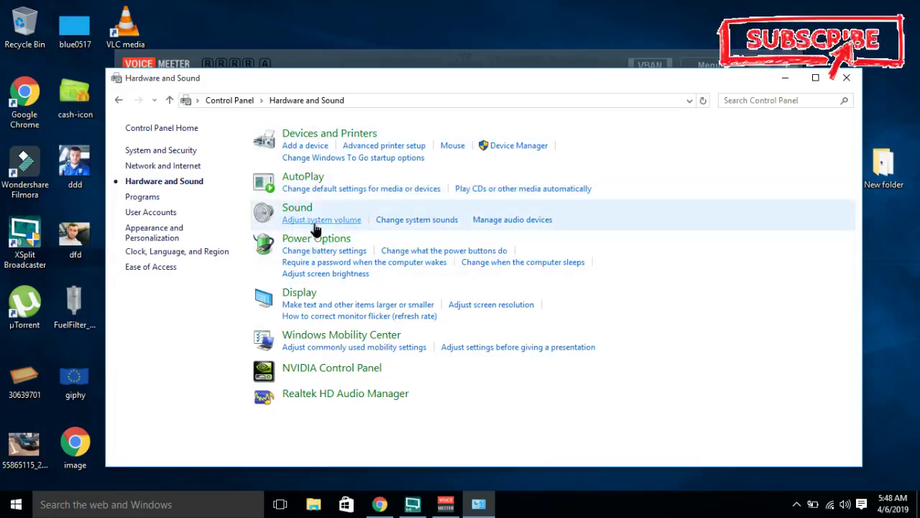
- Open the Windows Sound settings and bring up the list of recording devices
click(315, 222)
click(313, 162)
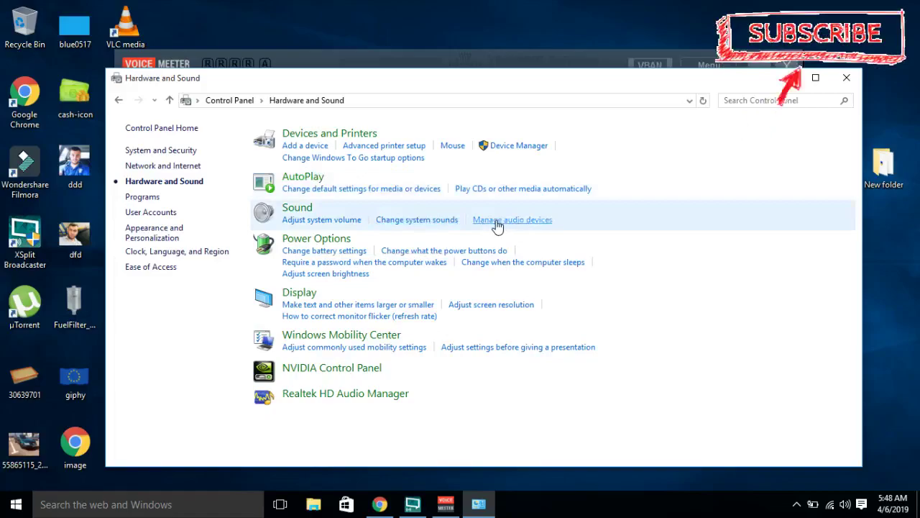
click(295, 209)
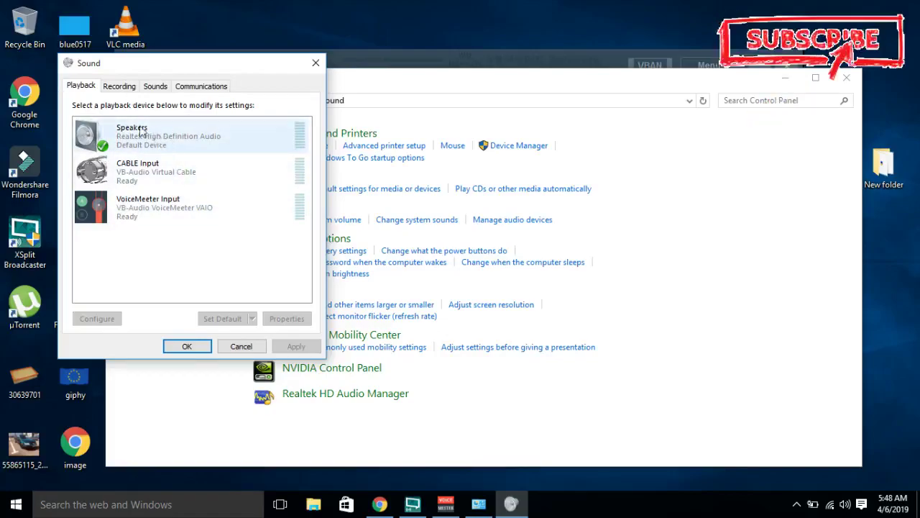
click(119, 87)
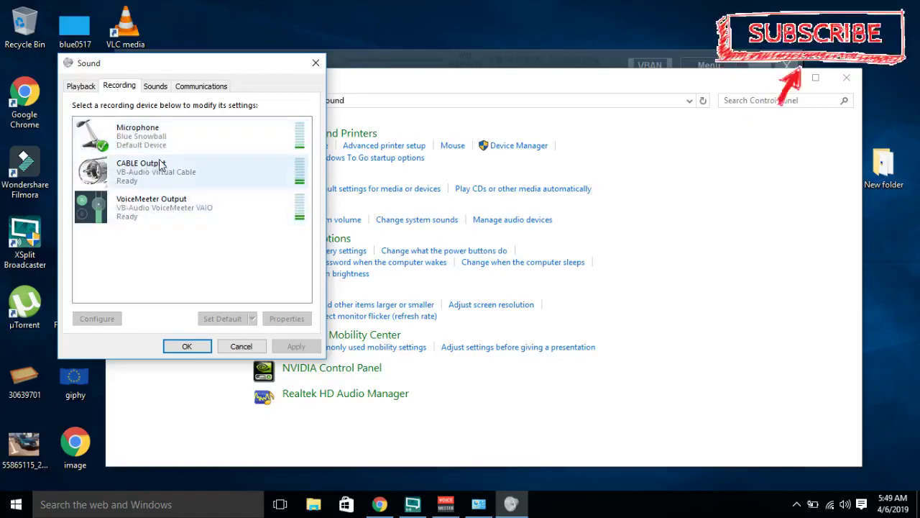
- Open the Blue Snowball microphone's properties and check its Listen and Levels settings
click(138, 138)
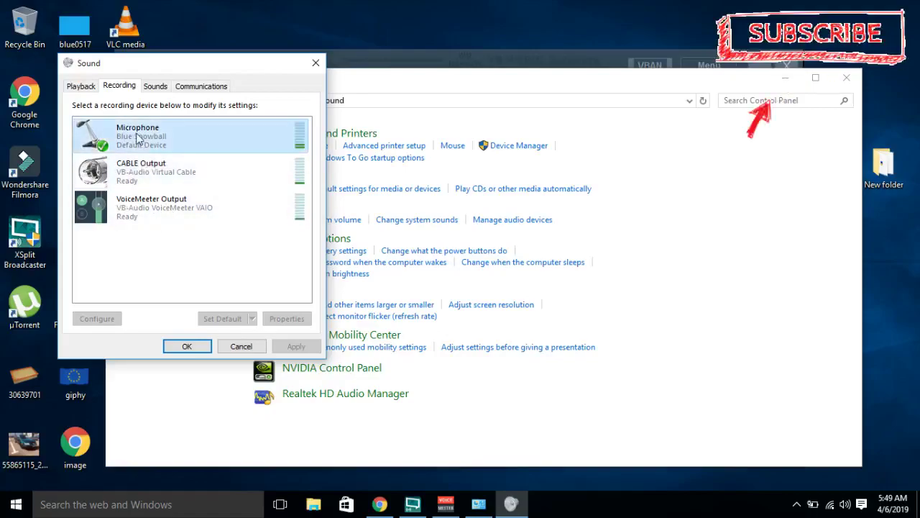
right_click(139, 138)
click(165, 207)
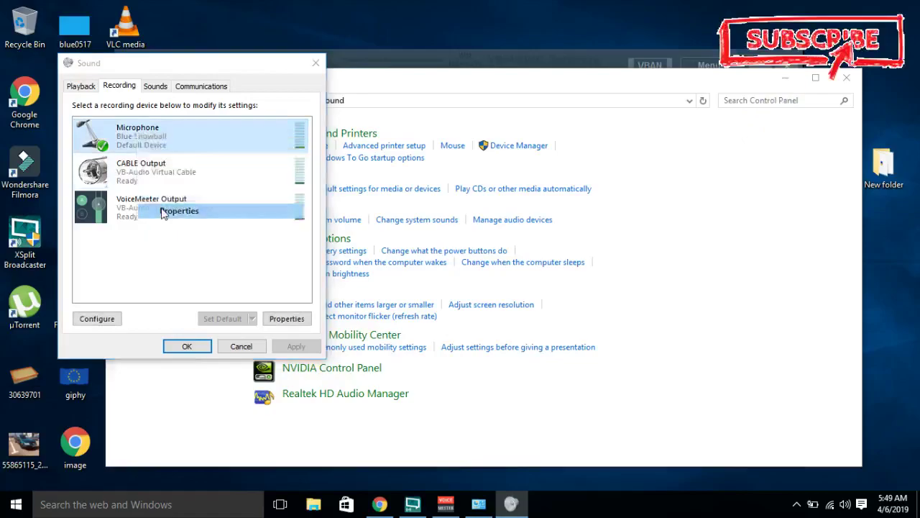
click(131, 136)
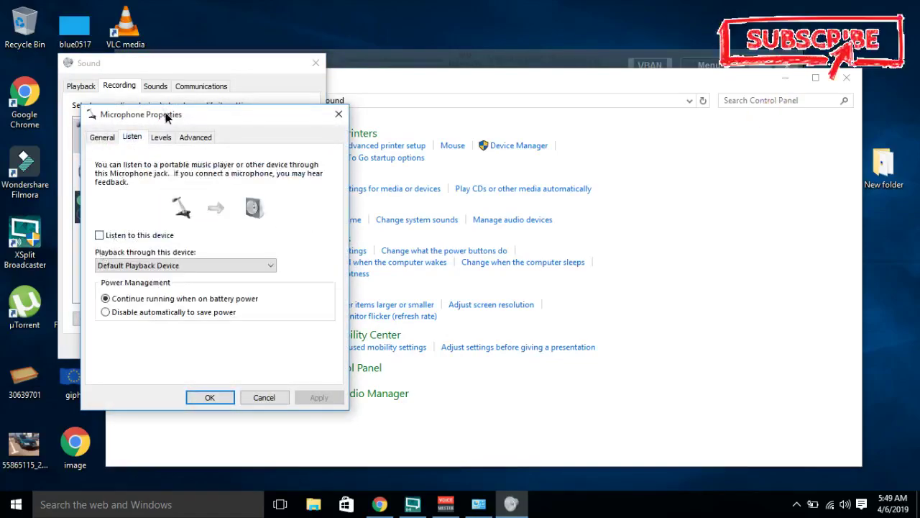
drag(161, 115, 455, 203)
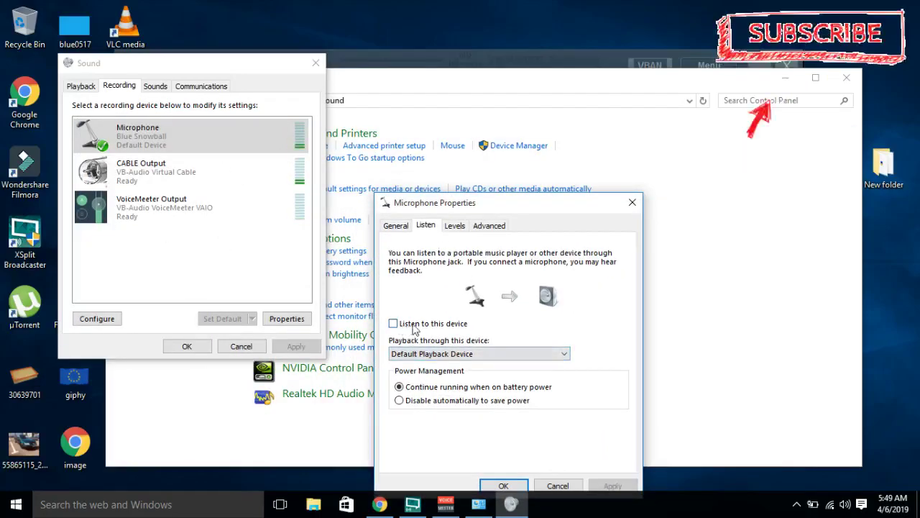
click(455, 226)
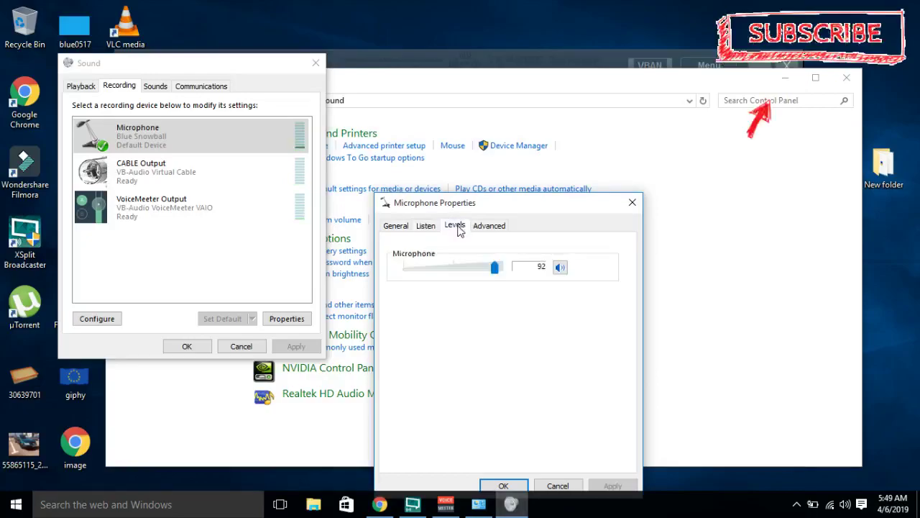
drag(482, 203, 439, 156)
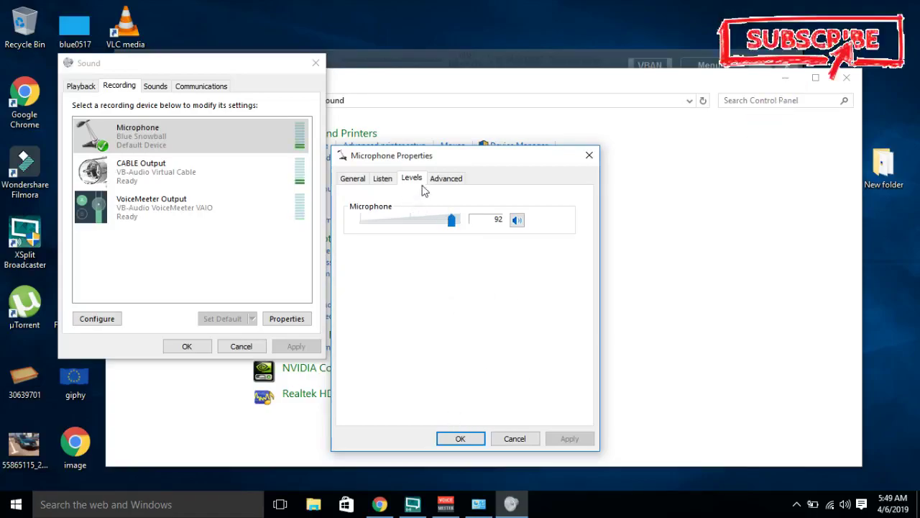
- Select 1 channel, 16 bit, 44100 Hz (CD Quality) as the microphone's default format and confirm its properties
click(446, 180)
click(449, 247)
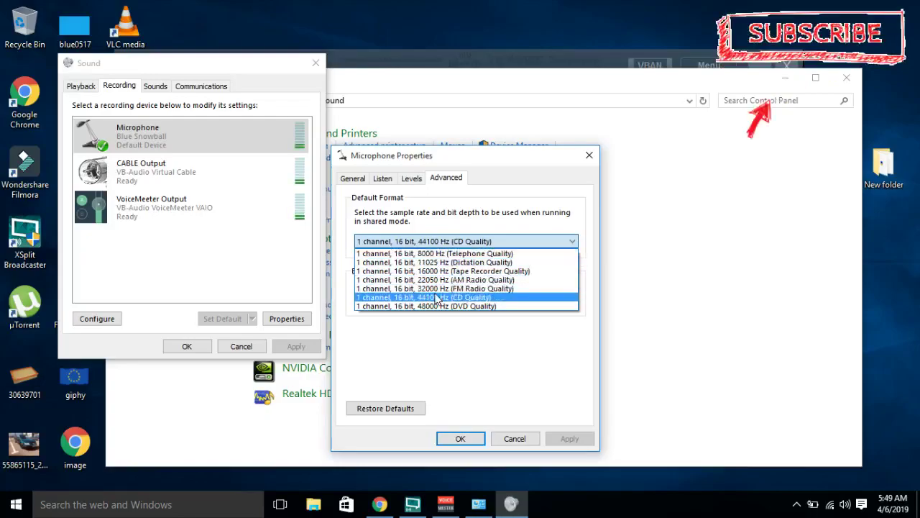
click(442, 298)
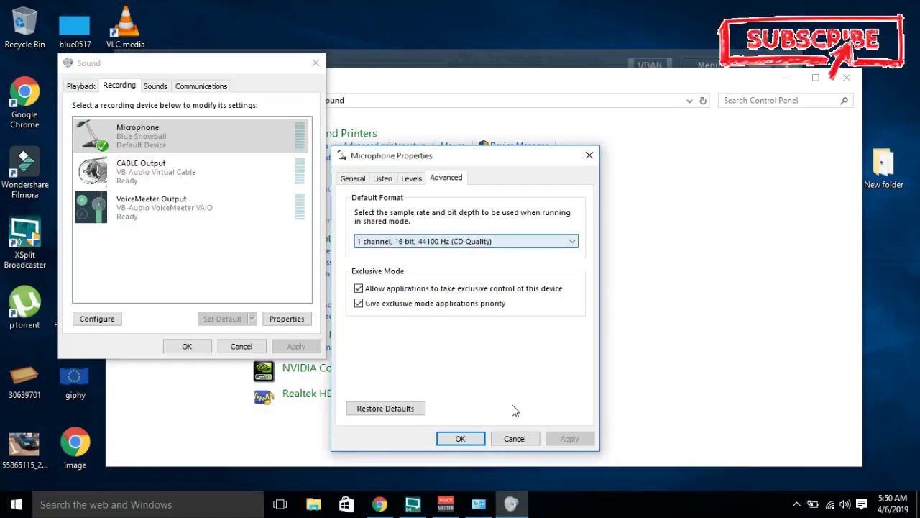
click(460, 439)
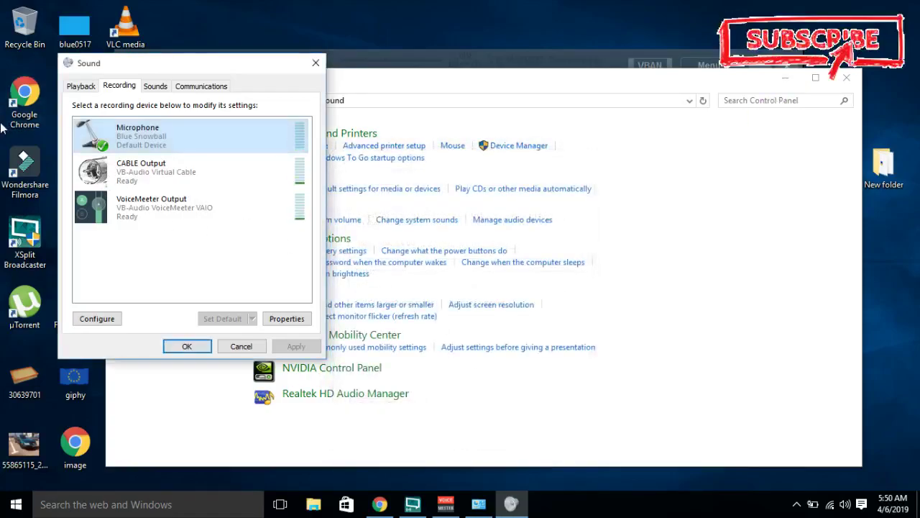
- Open the CABLE Output recording device's properties and check its default sample rate and bit depth
click(137, 178)
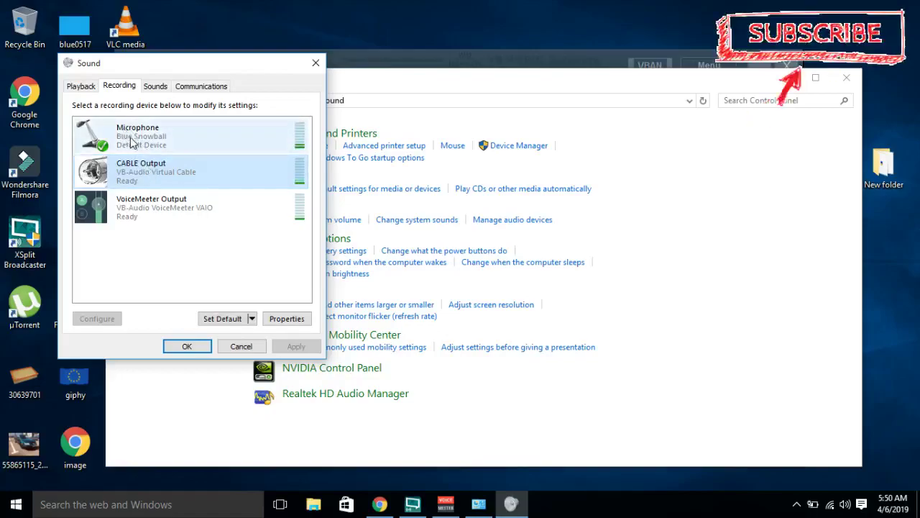
right_click(162, 173)
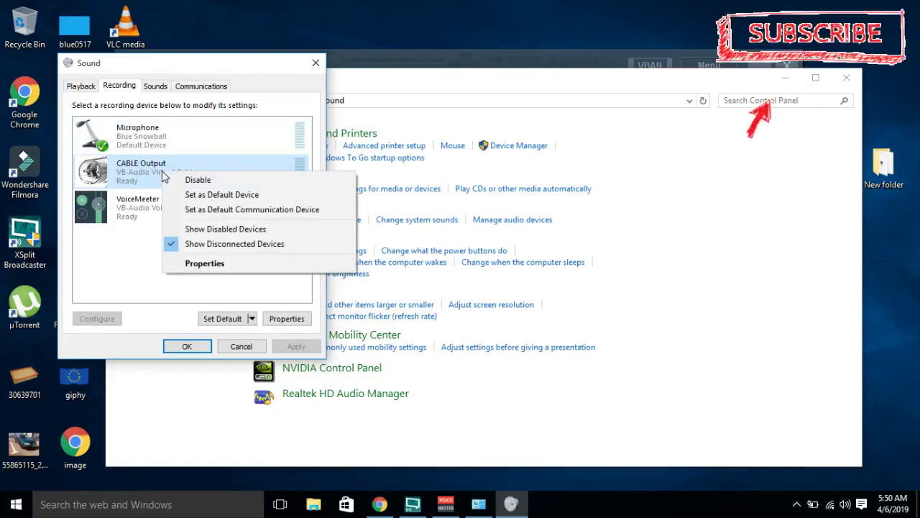
click(195, 262)
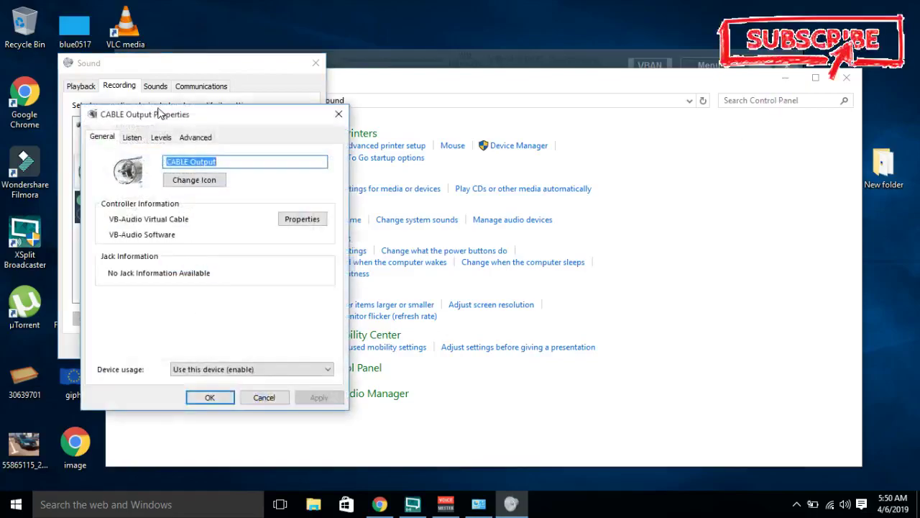
click(194, 137)
click(202, 199)
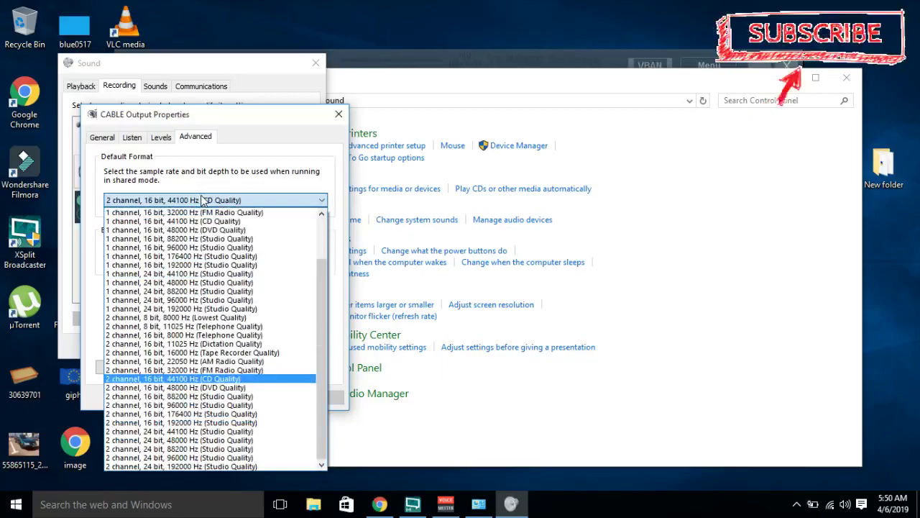
click(202, 200)
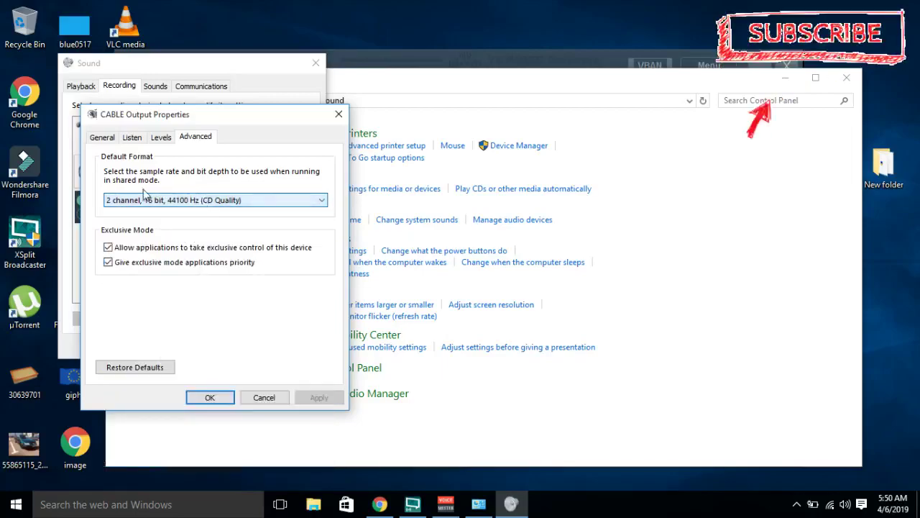
click(202, 203)
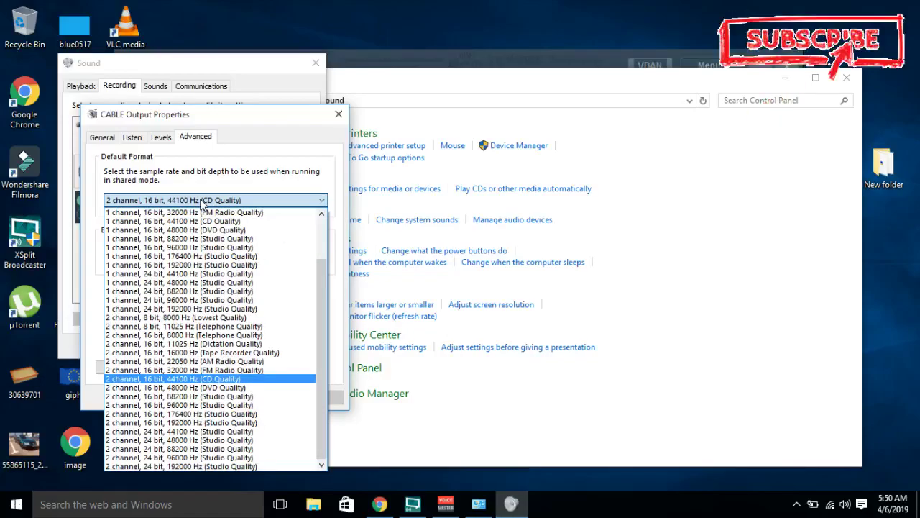
click(202, 204)
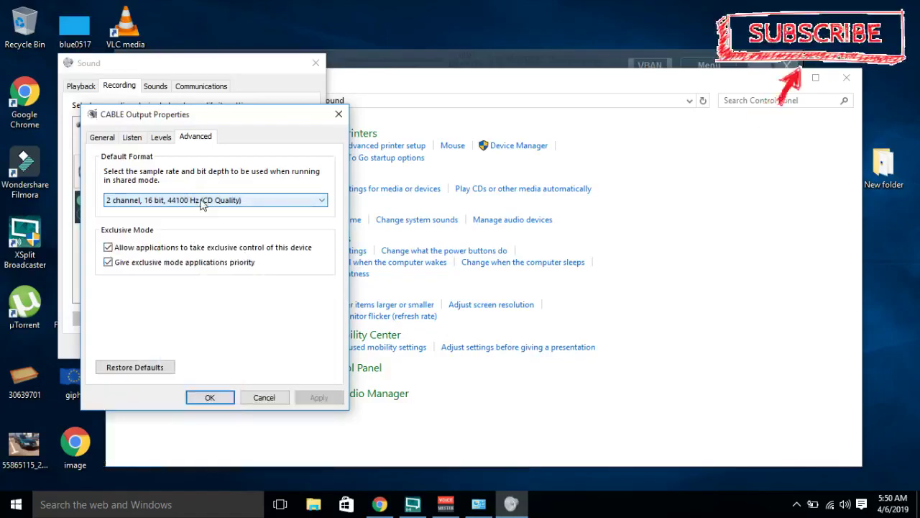
- Check the CABLE Output's General and Levels settings, then accept and close the sound settings
click(158, 141)
click(102, 137)
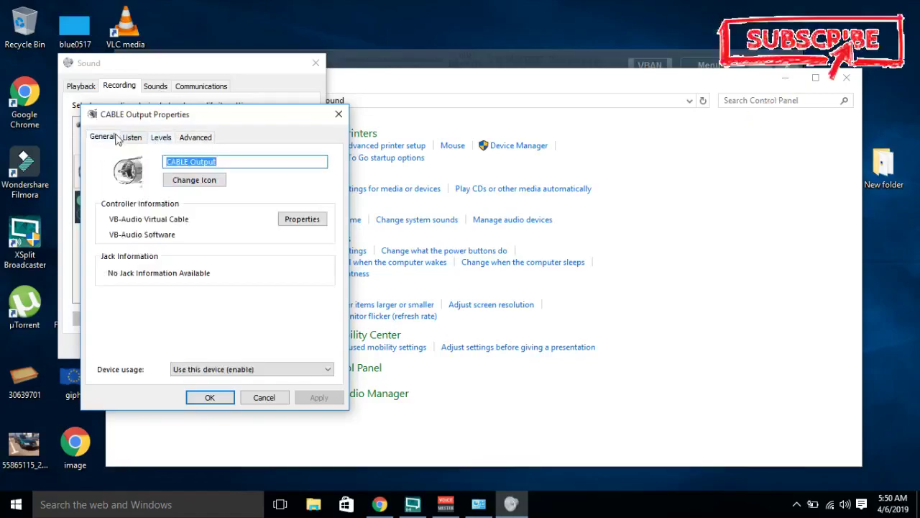
click(158, 138)
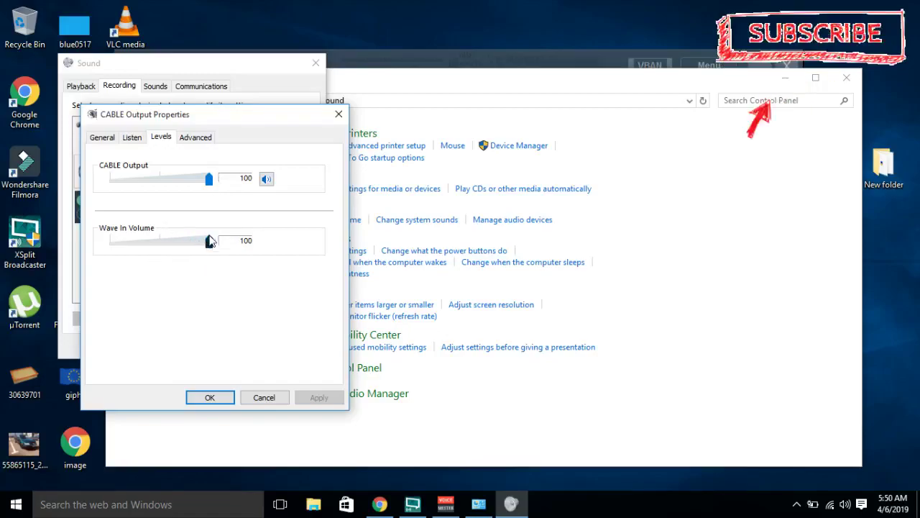
click(220, 400)
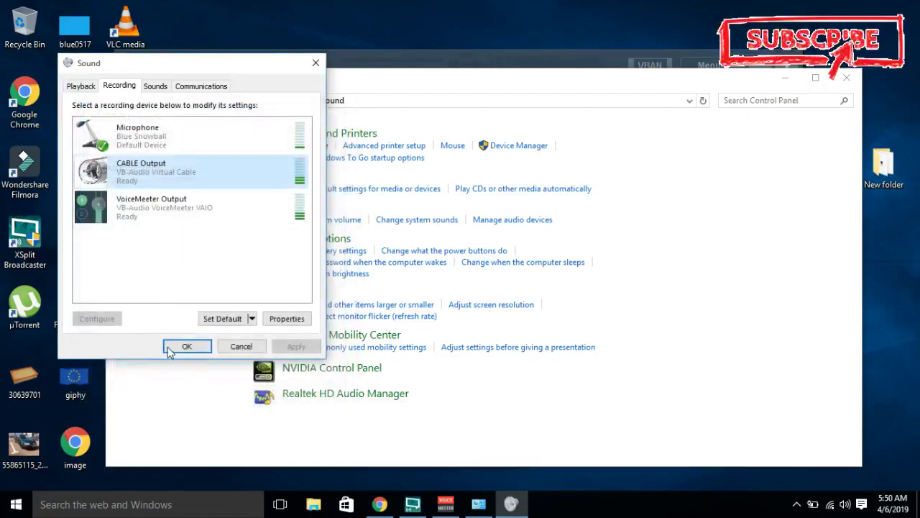
click(186, 347)
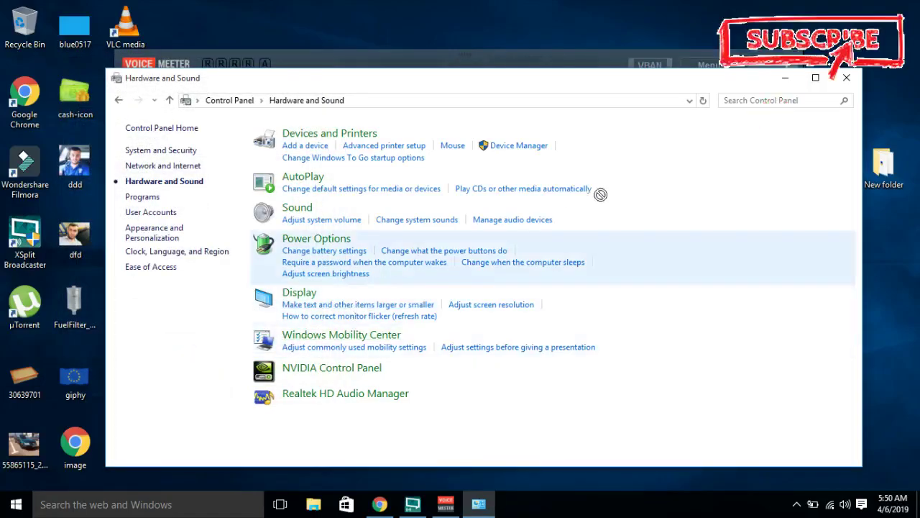
- Clear away the Control Panel and VoiceMeeter windows and switch to XSplit Broadcaster in a maximized window
click(847, 77)
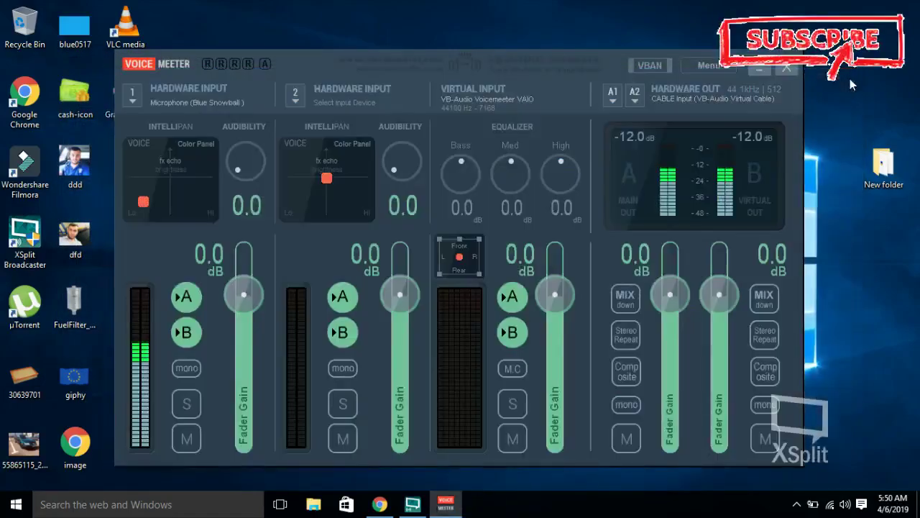
click(766, 66)
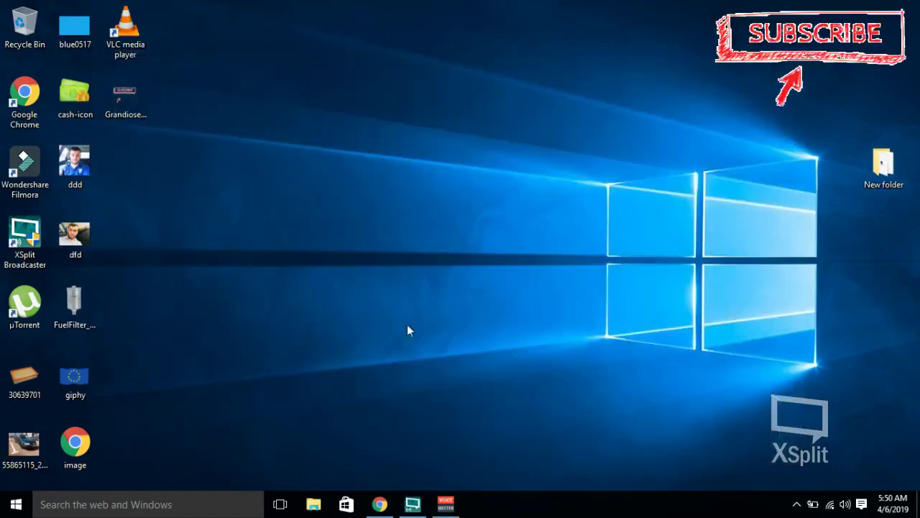
click(419, 507)
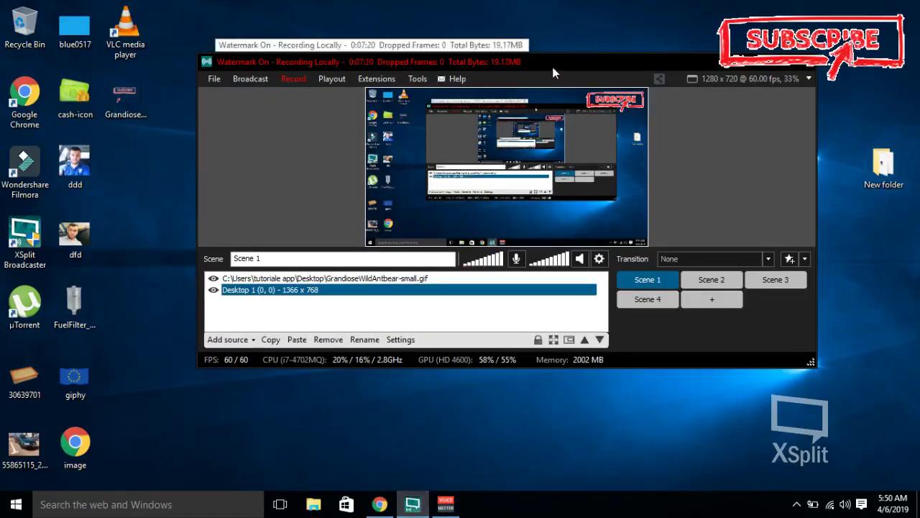
click(793, 65)
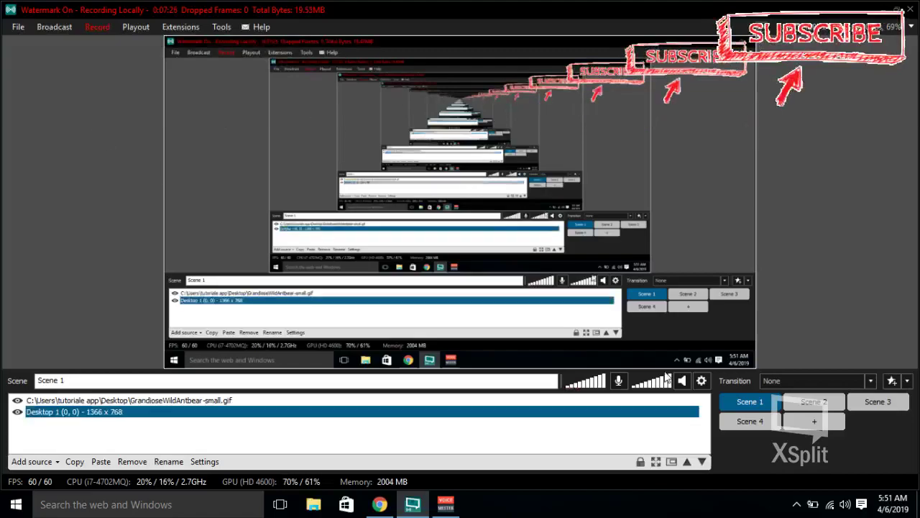
- Check which microphone device is selected in XSplit's audio settings and leave them without changes
click(702, 381)
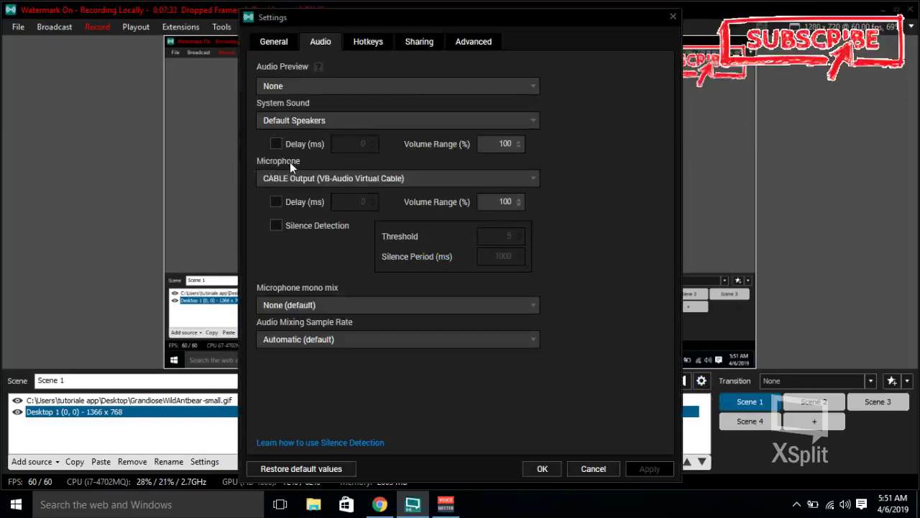
click(330, 187)
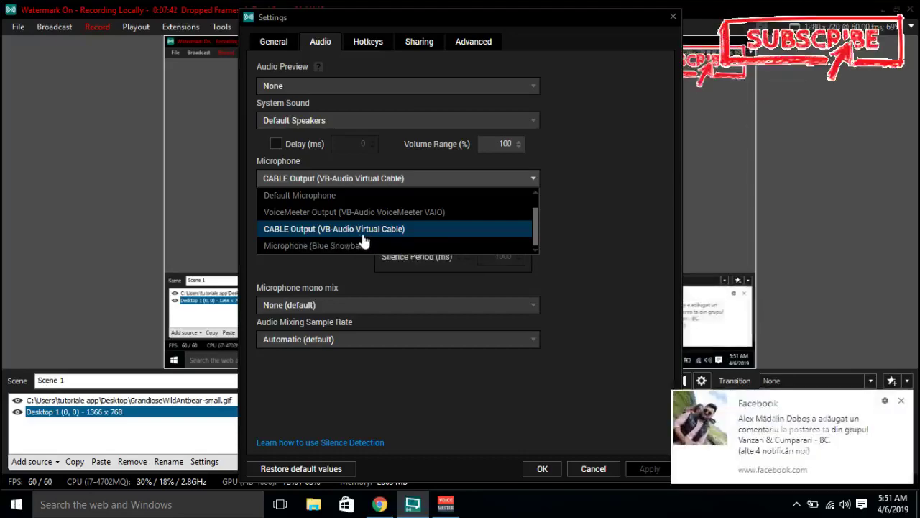
click(903, 402)
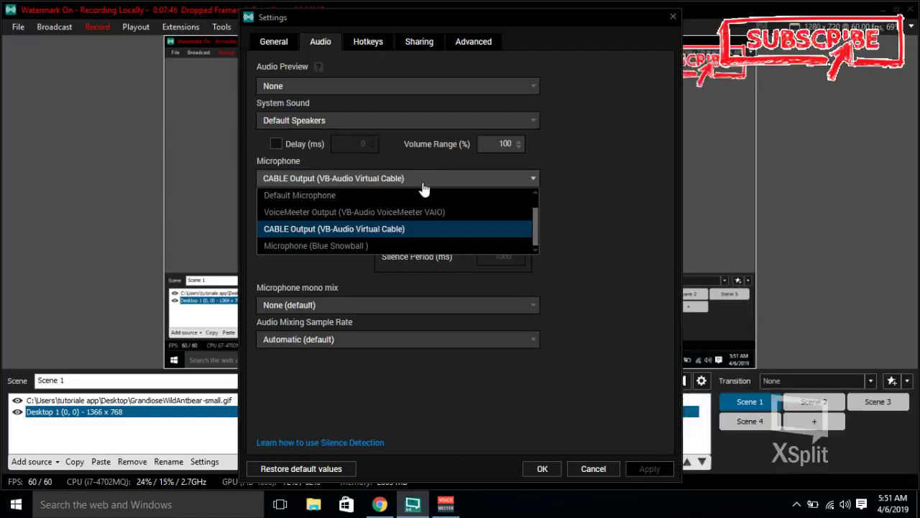
click(583, 125)
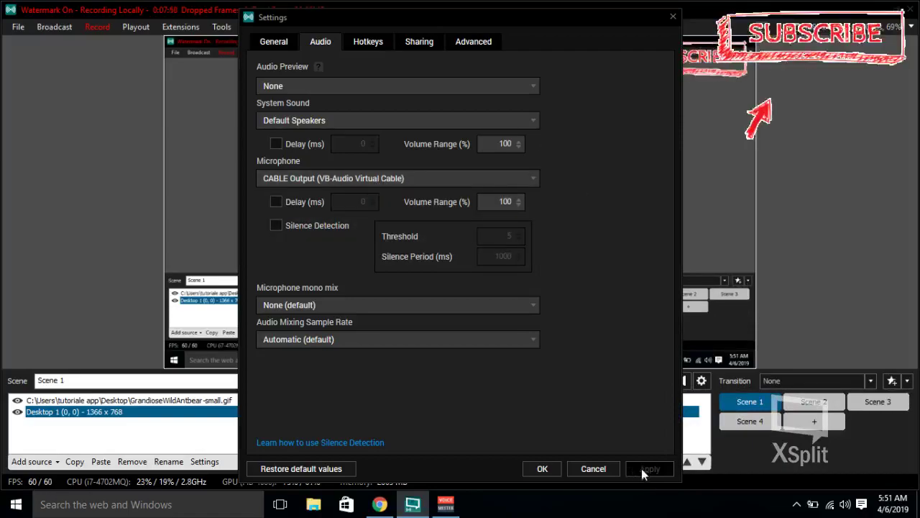
click(591, 468)
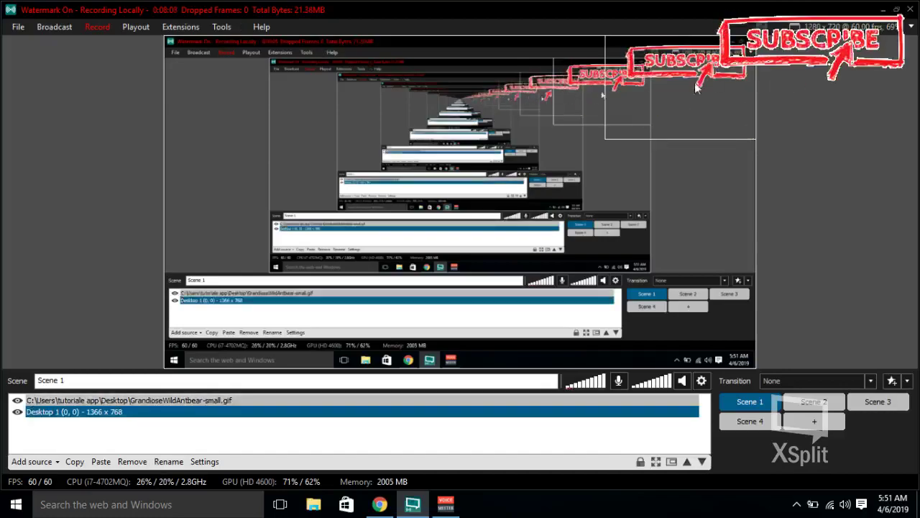
click(632, 76)
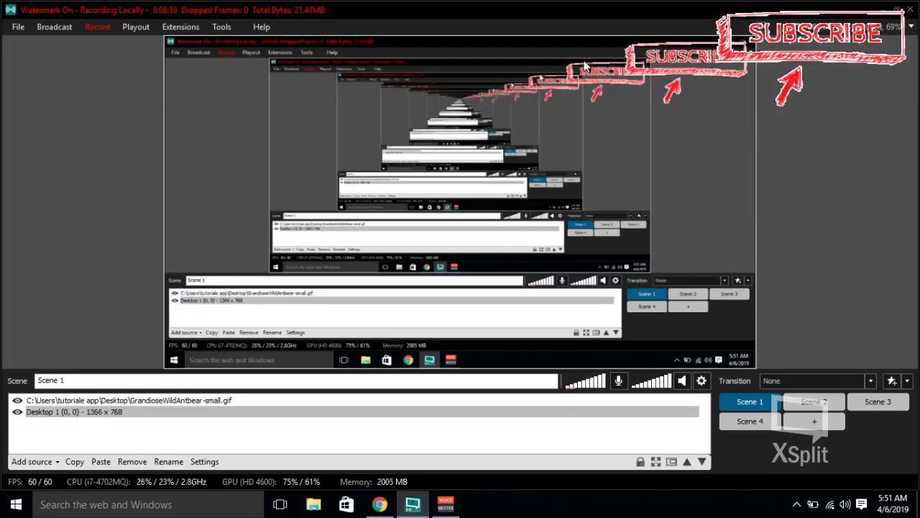